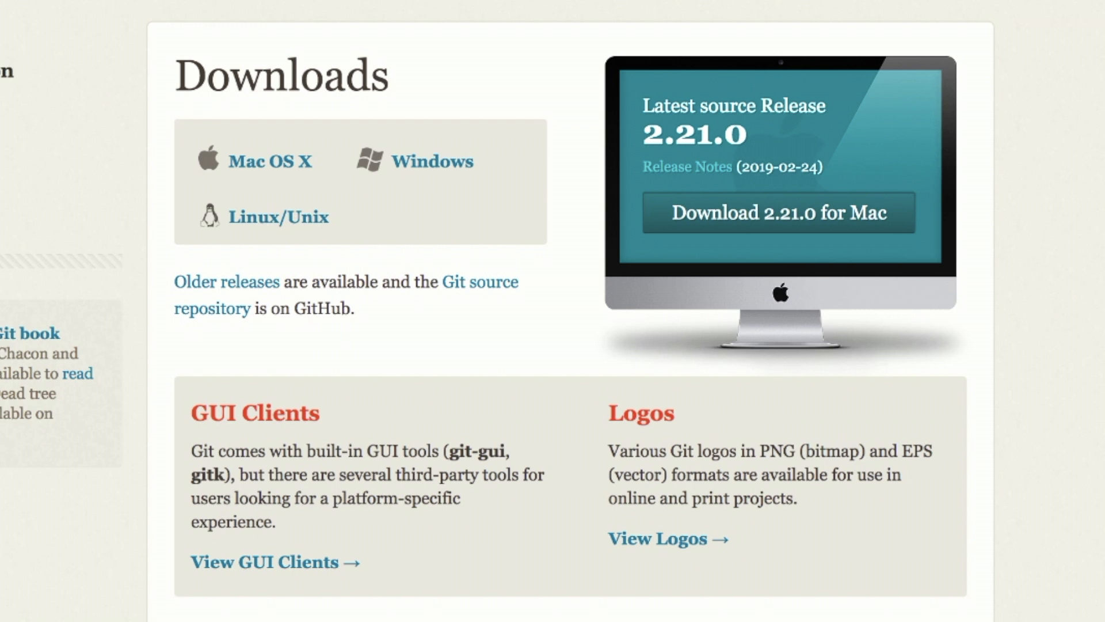
Download Git 2.21.0 for Mac OS X and open the disk image with DiskImageMounter
{"action": "left_click", "coordinate": [297, 160]}
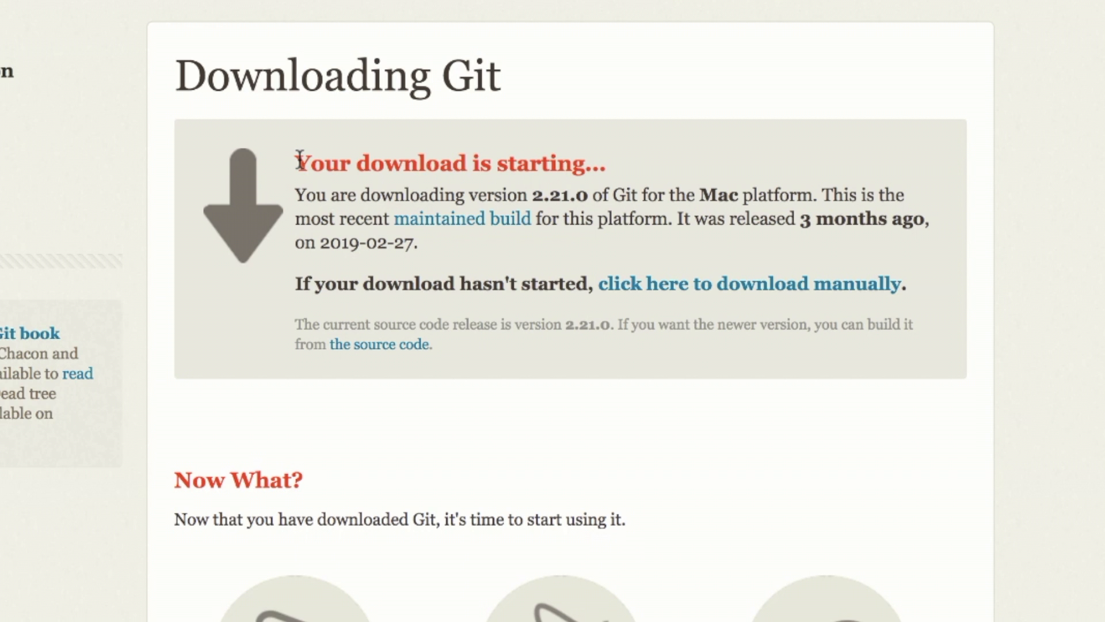
{"action": "left_click", "coordinate": [767, 298]}
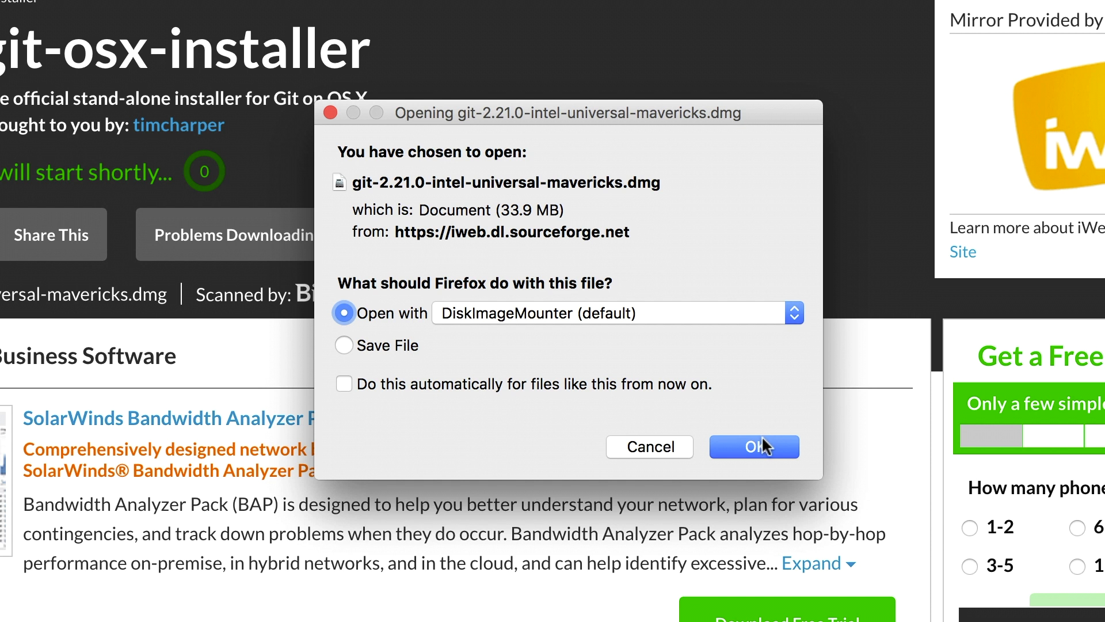
{"action": "left_click", "coordinate": [765, 448]}
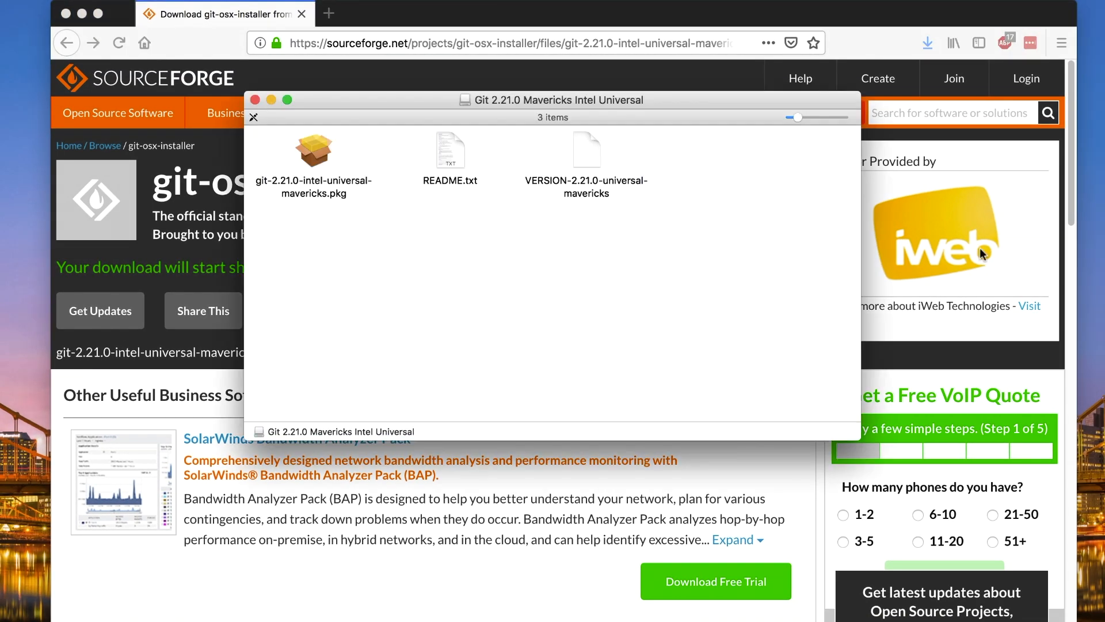
Minimize the browser window and try to open the git-2.21.0-intel-universal-mavericks.pkg installer package
{"action": "left_click", "coordinate": [320, 163]}
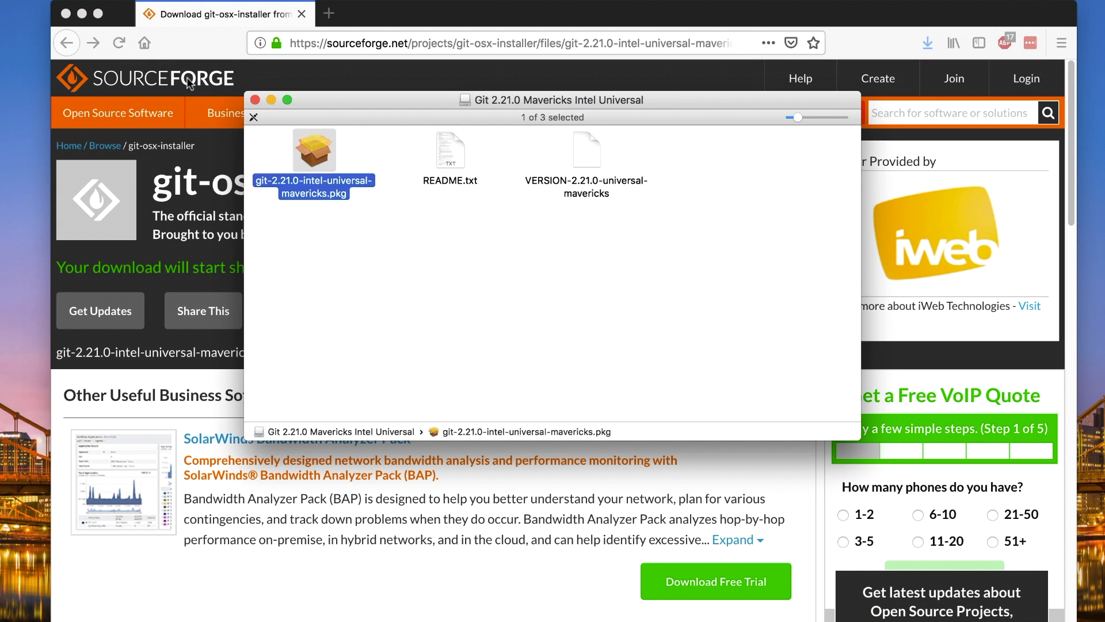
{"action": "left_click", "coordinate": [81, 13]}
{"action": "double_click", "coordinate": [315, 150]}
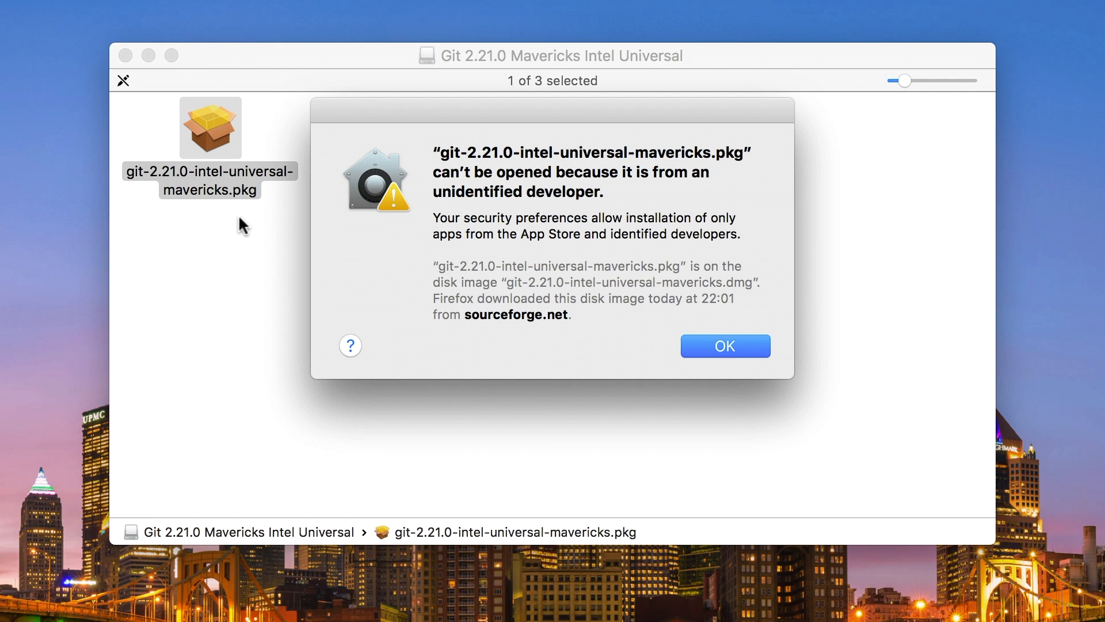
{"action": "left_click", "coordinate": [712, 343]}
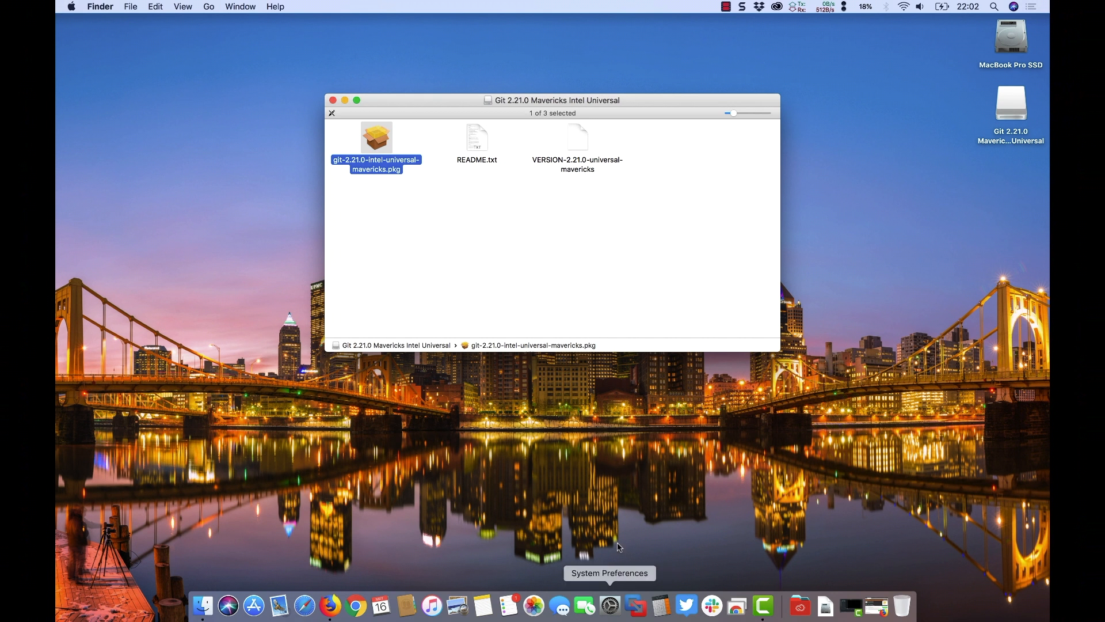
Allow the blocked Git package to open anyway through the Security & Privacy system preferences, and close the preferences window
{"action": "left_click", "coordinate": [610, 601]}
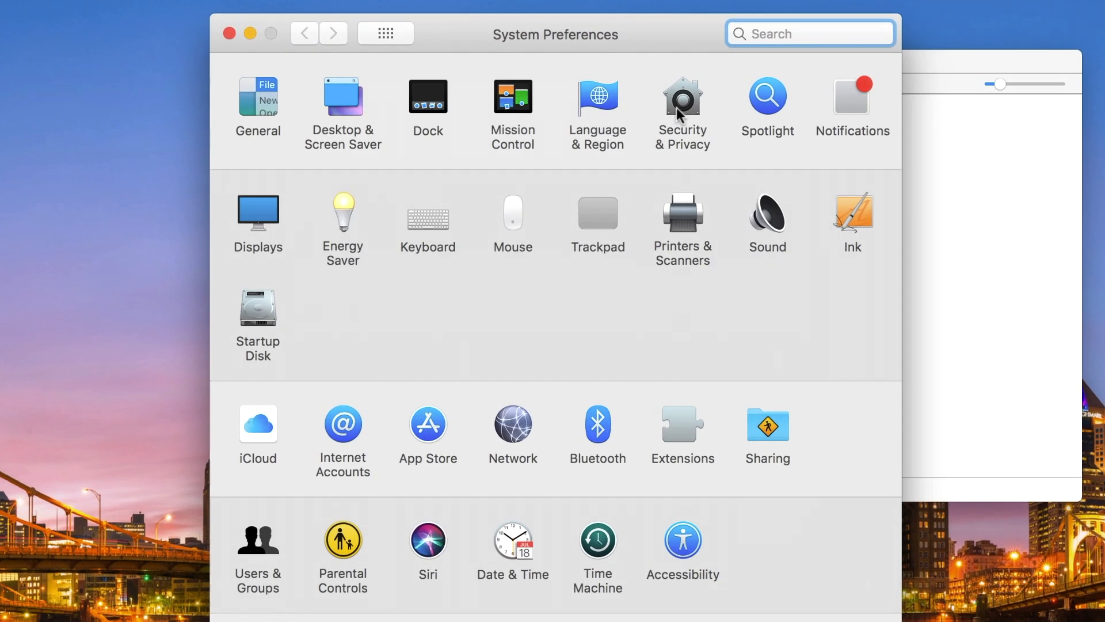
{"action": "left_click", "coordinate": [636, 115]}
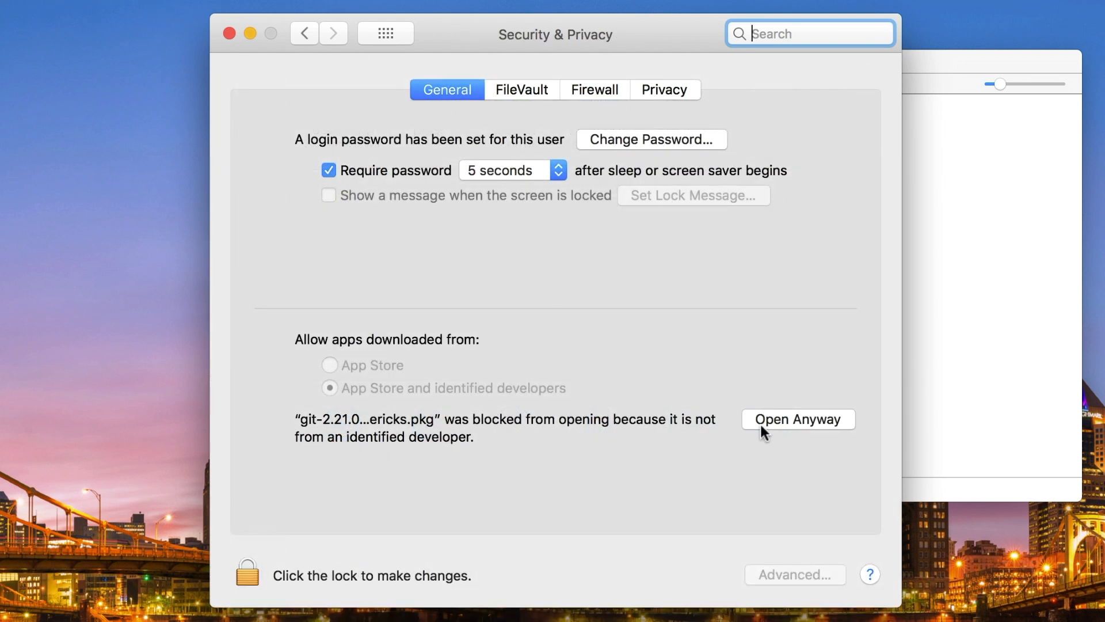
{"action": "left_click", "coordinate": [785, 423]}
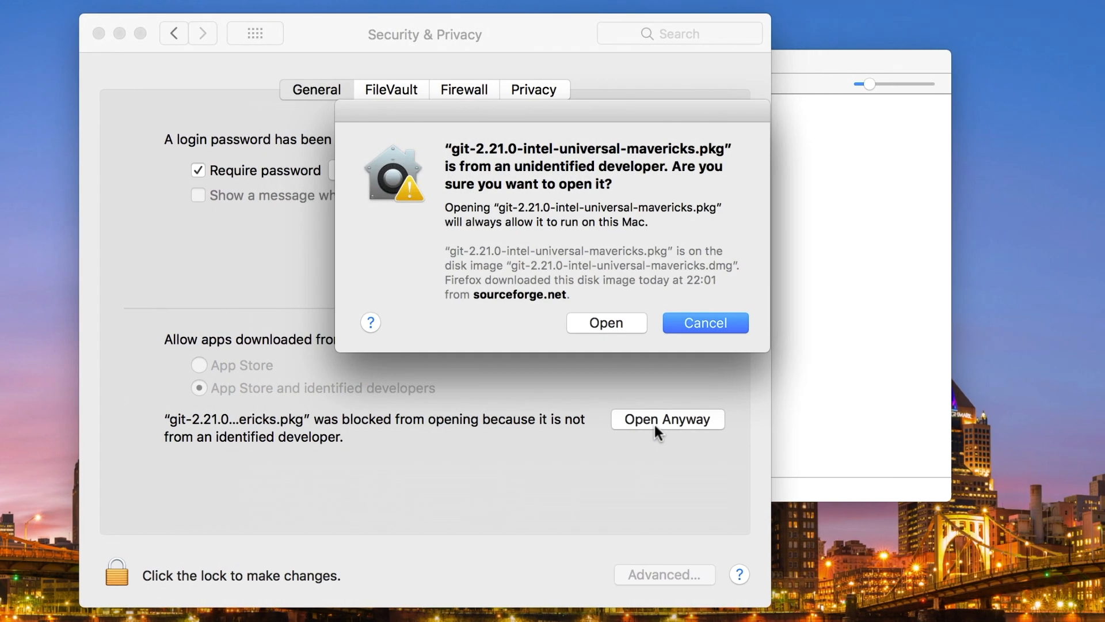
{"action": "left_click", "coordinate": [618, 321]}
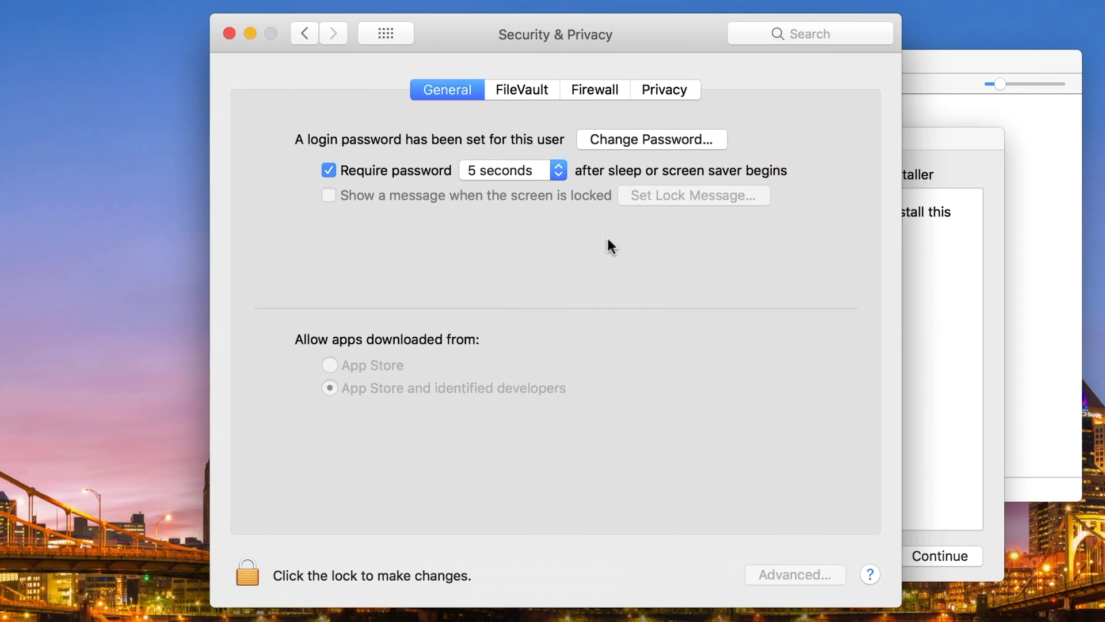
{"action": "left_click", "coordinate": [230, 35]}
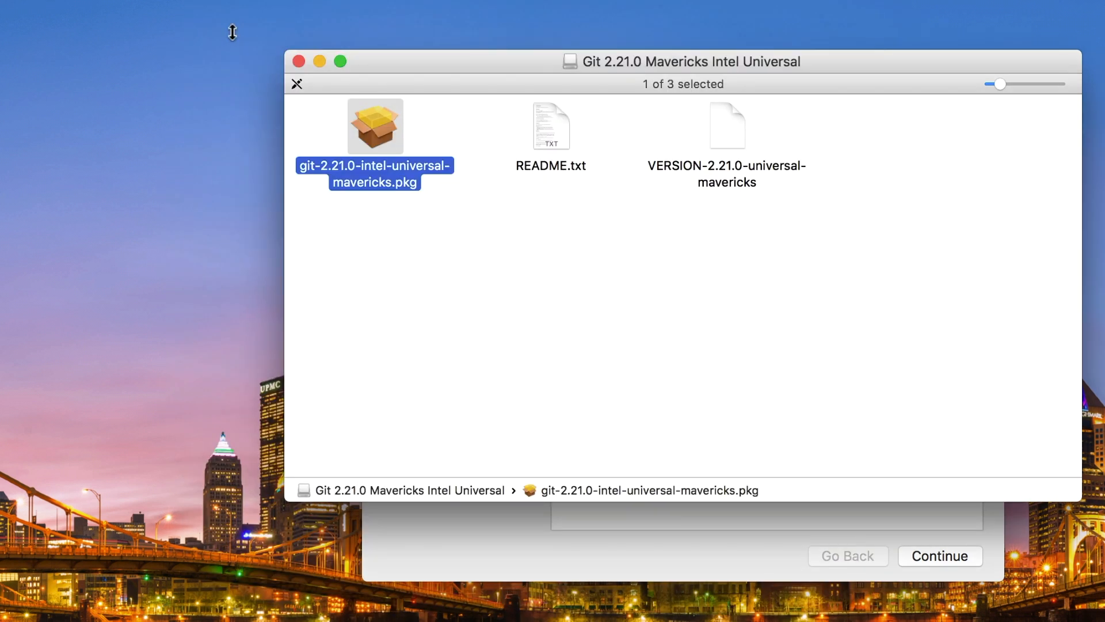
Run the Git installer at the default install location, authorizing the installation with the account password
{"action": "left_click", "coordinate": [566, 540]}
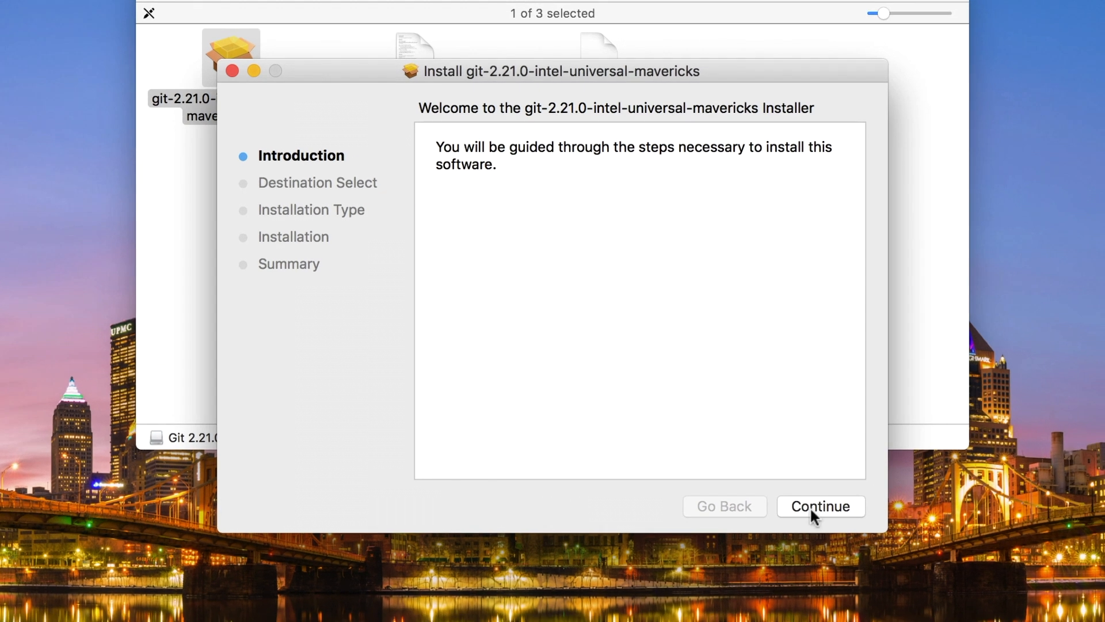
{"action": "left_click", "coordinate": [810, 507]}
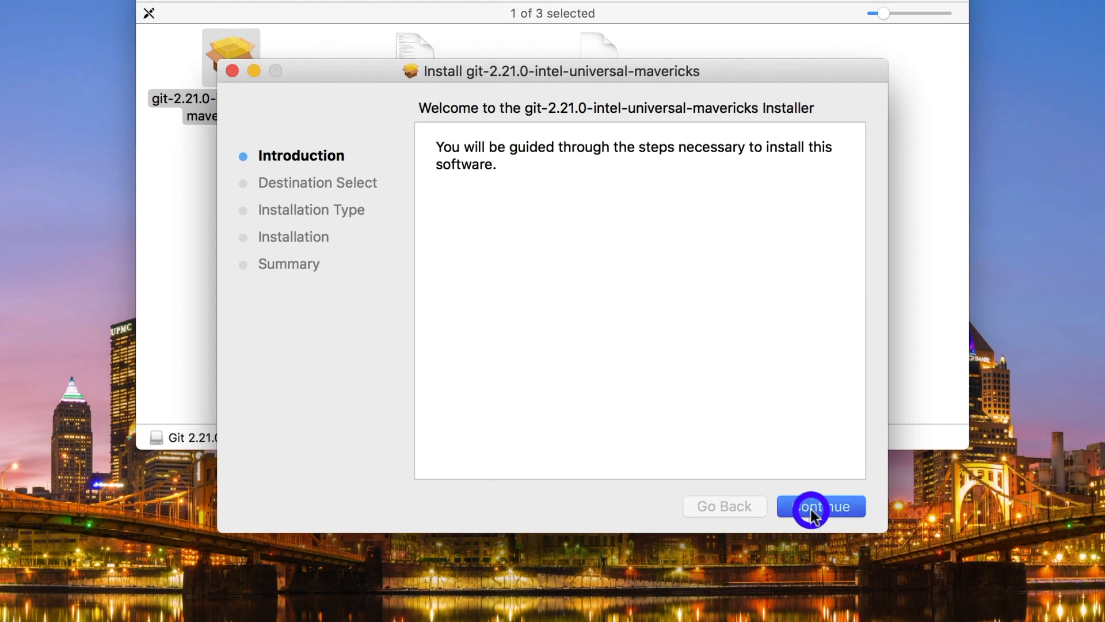
{"action": "left_click", "coordinate": [811, 507]}
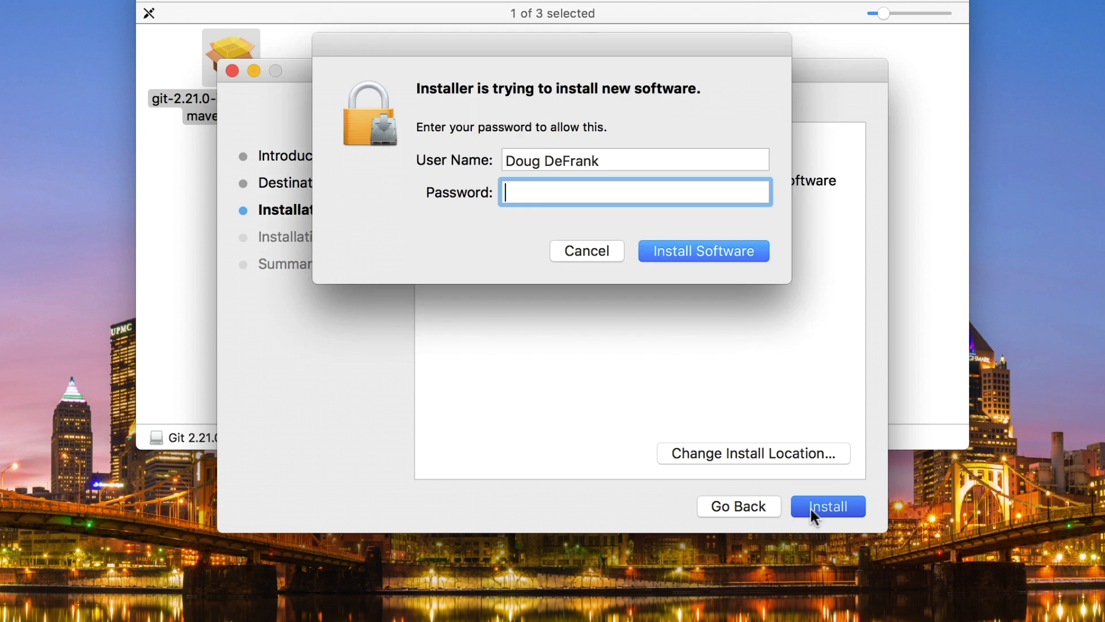
{"action": "type", "text": "••••••••••"}
{"action": "key", "text": "Return"}
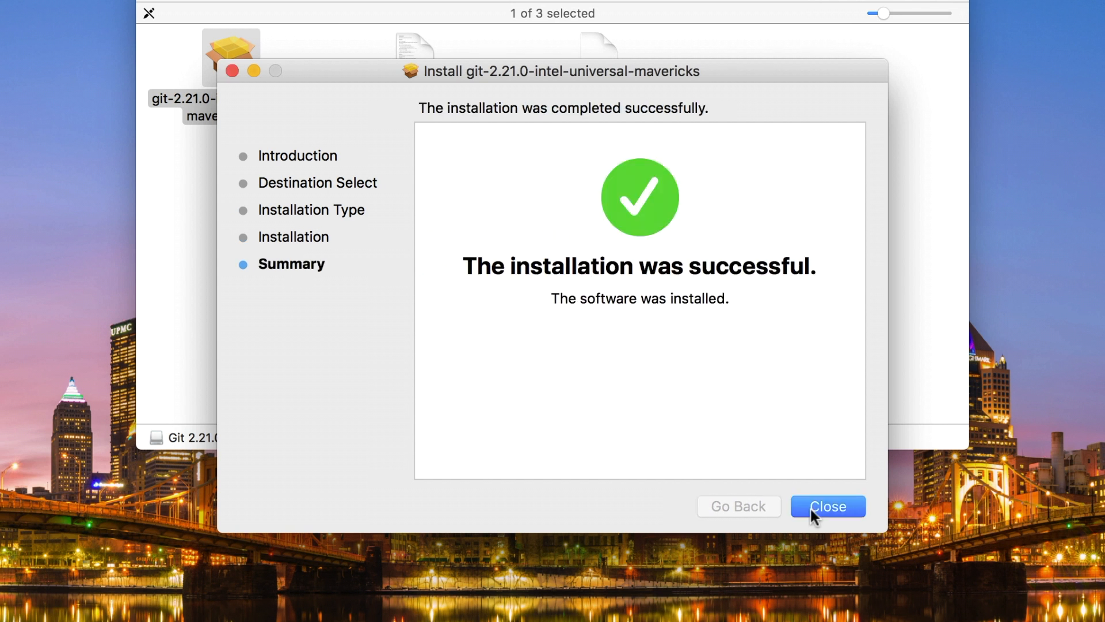
Close the installer, moving it to the Trash, and eject the mounted Git 2.21.0 disk image
{"action": "left_click", "coordinate": [809, 506]}
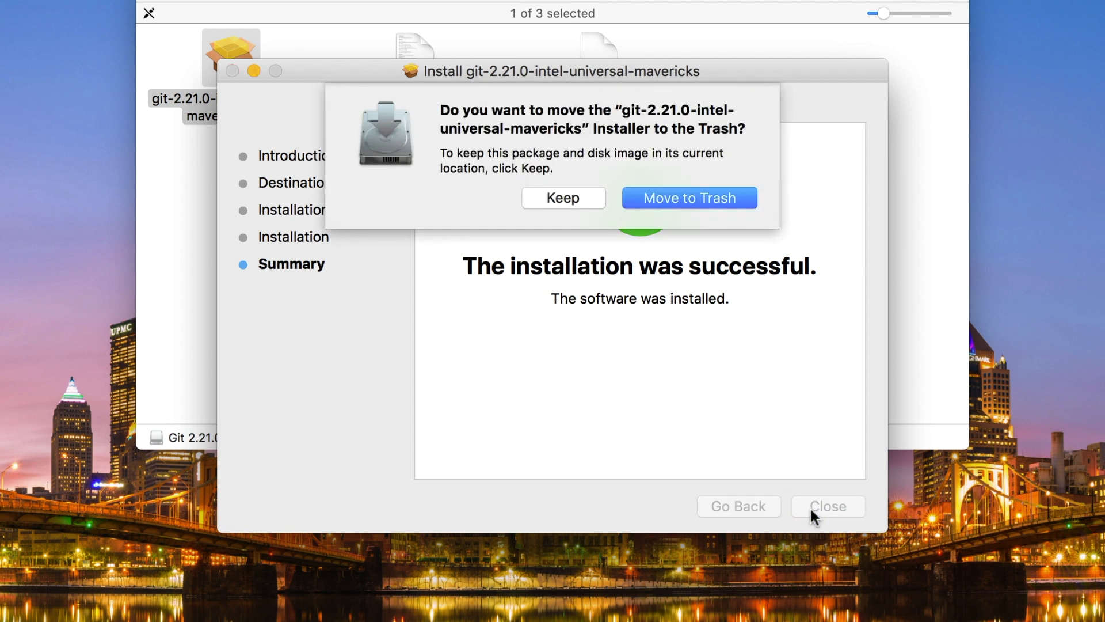
{"action": "left_click", "coordinate": [661, 199]}
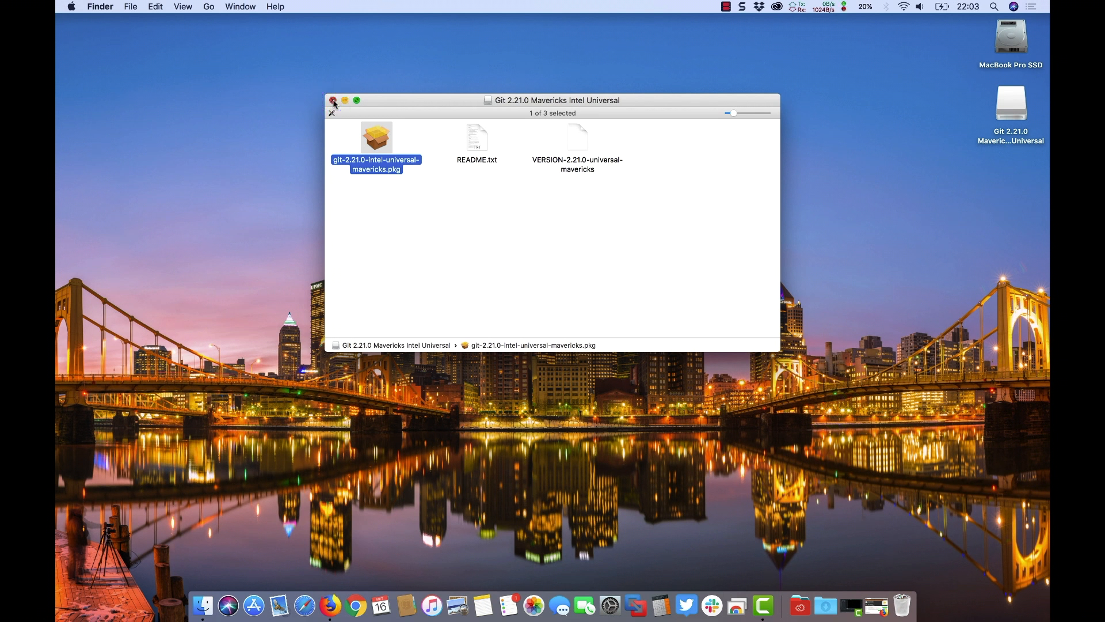
{"action": "left_click", "coordinate": [333, 101]}
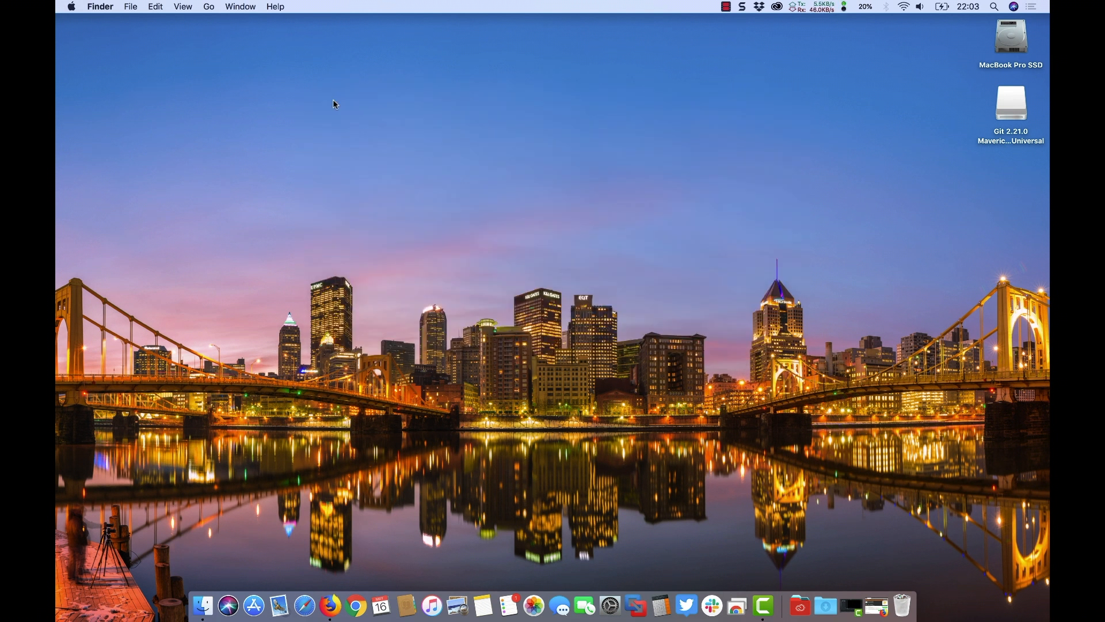
{"action": "double_click", "coordinate": [1006, 114]}
{"action": "left_click_drag", "start_coordinate": [1006, 114], "coordinate": [902, 605]}
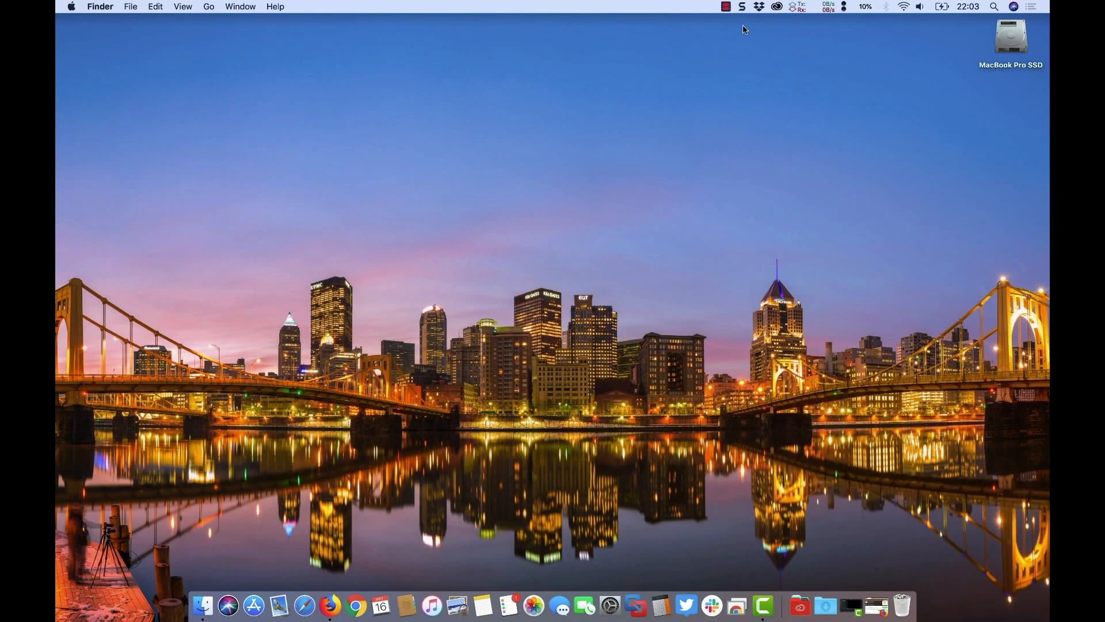
{"action": "left_click", "coordinate": [876, 606]}
{"action": "left_click", "coordinate": [479, 56]}
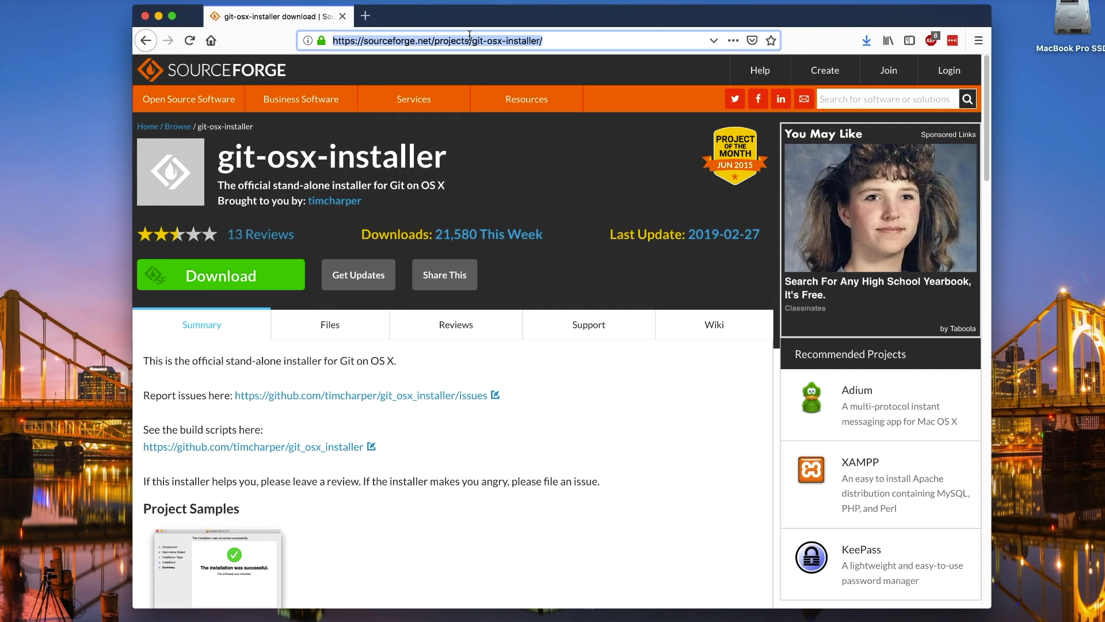
{"action": "type", "text": "https://code.visualstudio.com/download"}
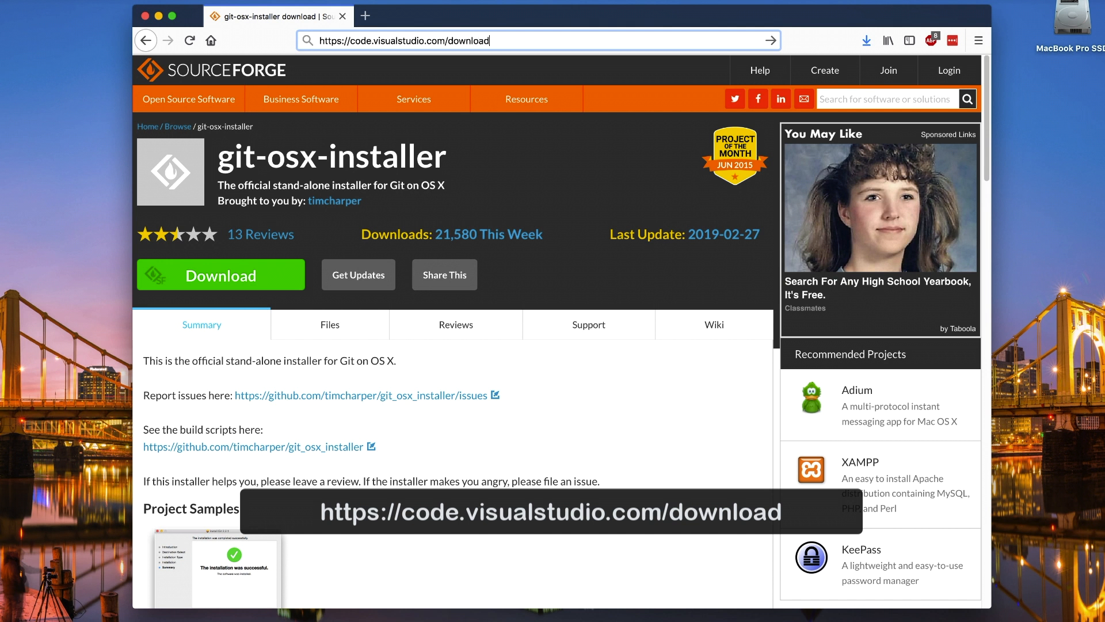
{"action": "key", "text": "Return"}
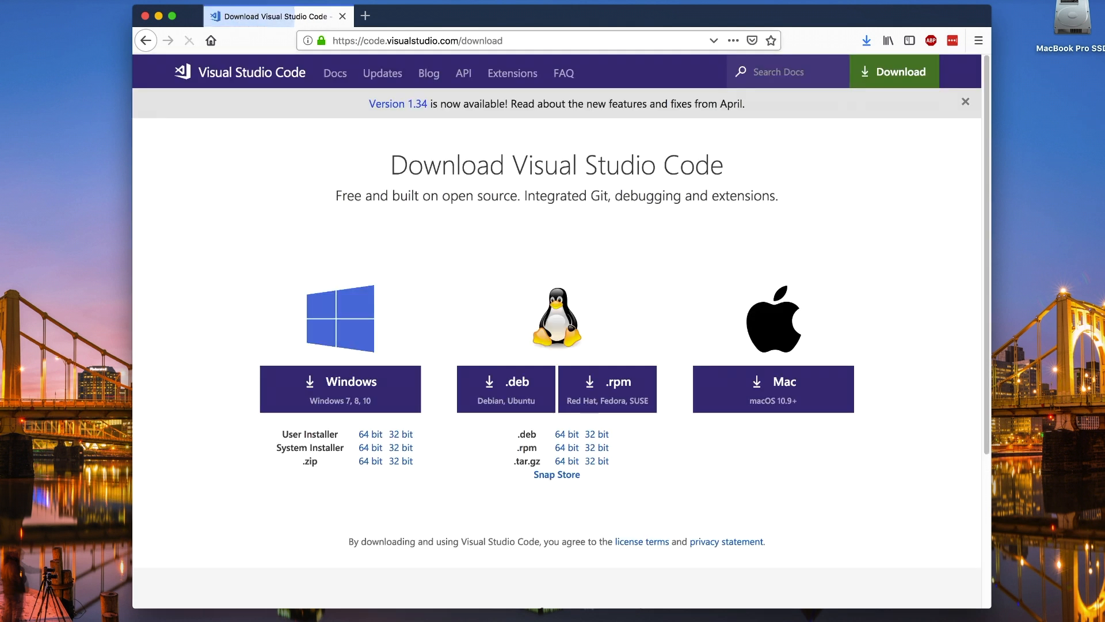
Download Visual Studio Code for Mac, opening the zip with Archive Utility, and move the extracted application into the Applications folder
{"action": "left_click", "coordinate": [772, 389]}
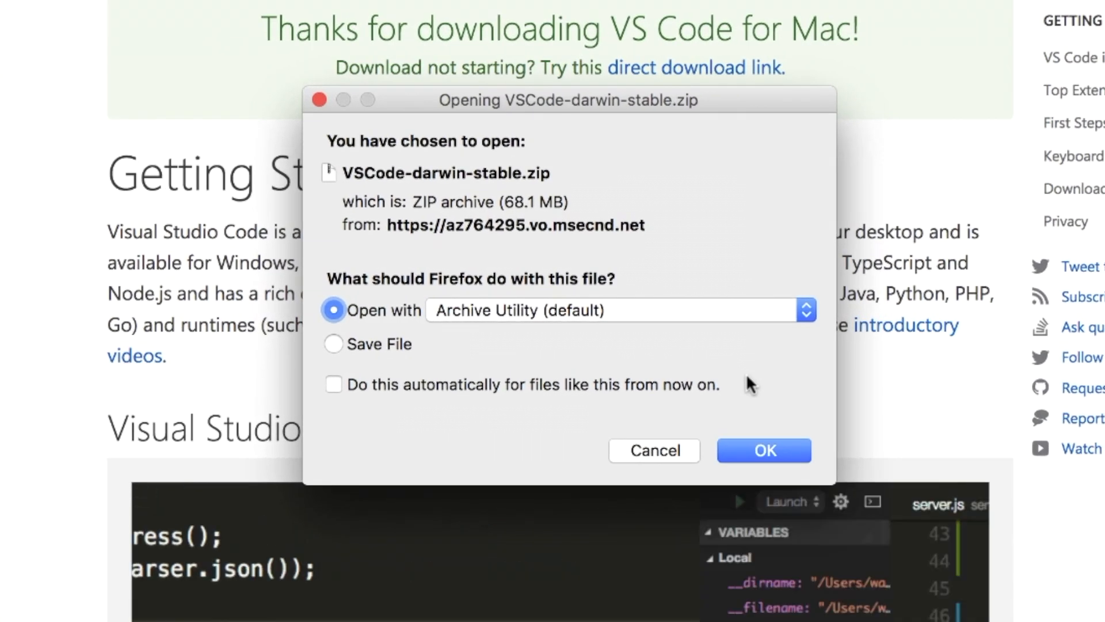
{"action": "left_click", "coordinate": [763, 451]}
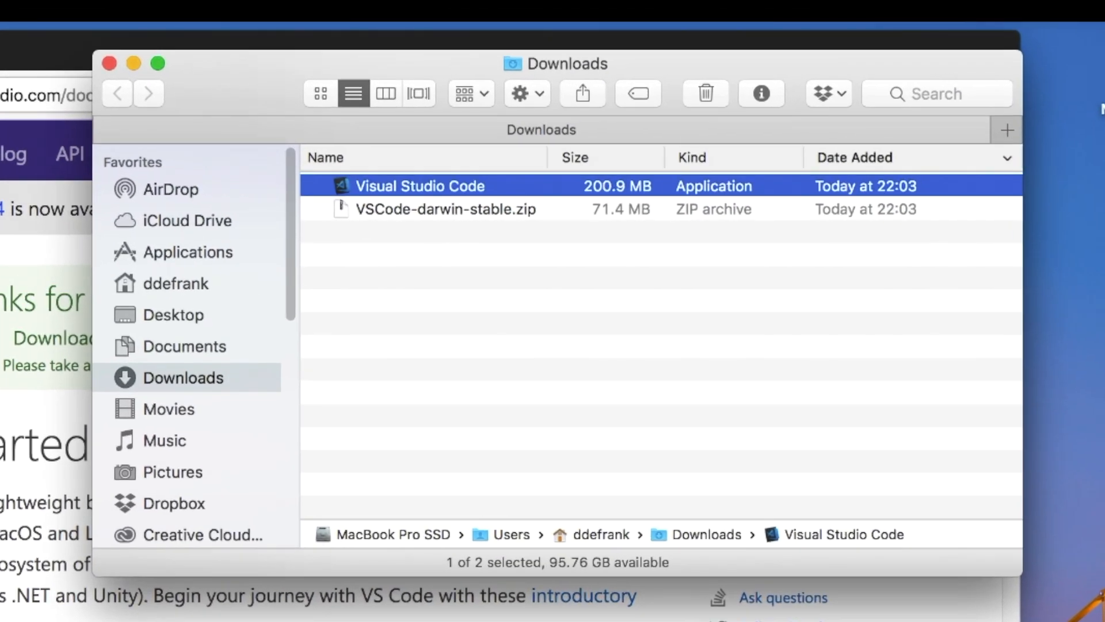
{"action": "left_click", "coordinate": [378, 221]}
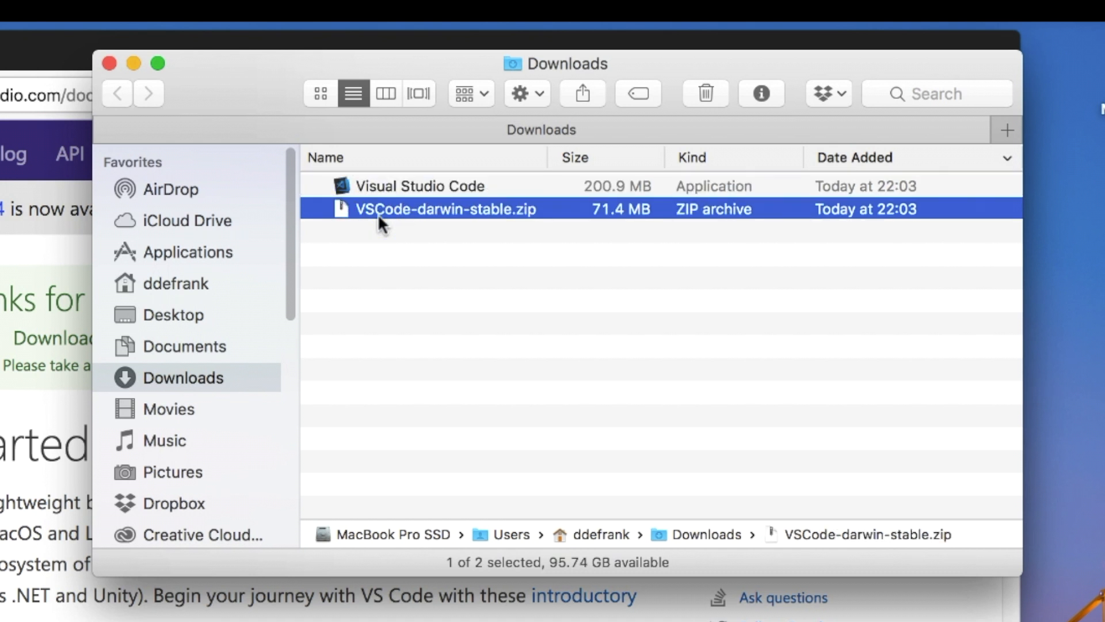
{"action": "left_click", "coordinate": [372, 188]}
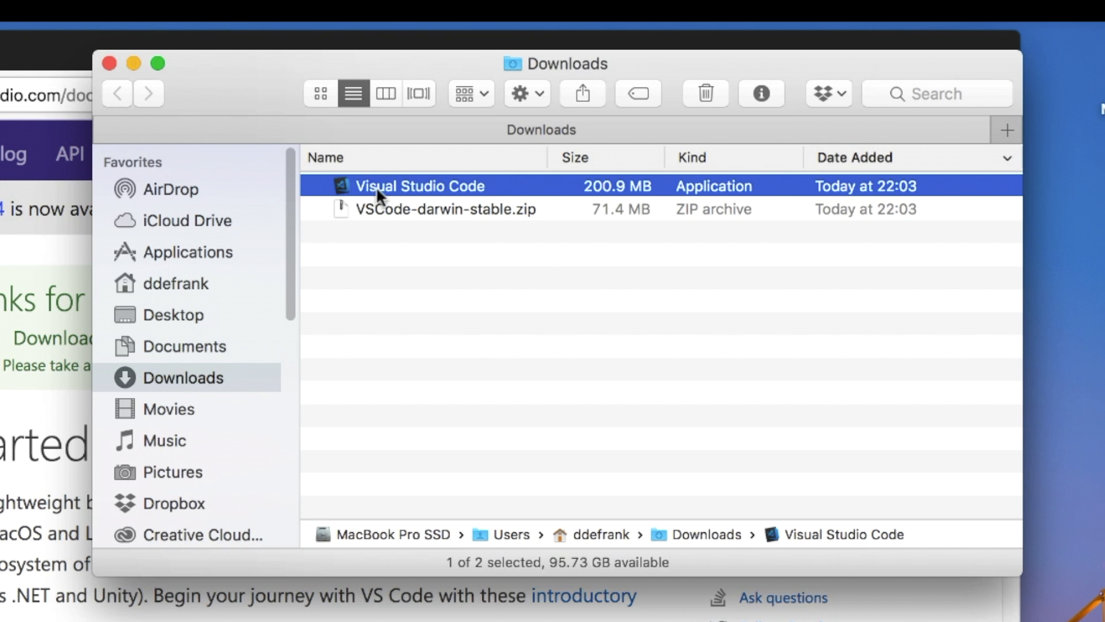
{"action": "left_click_drag", "start_coordinate": [401, 181], "coordinate": [223, 246]}
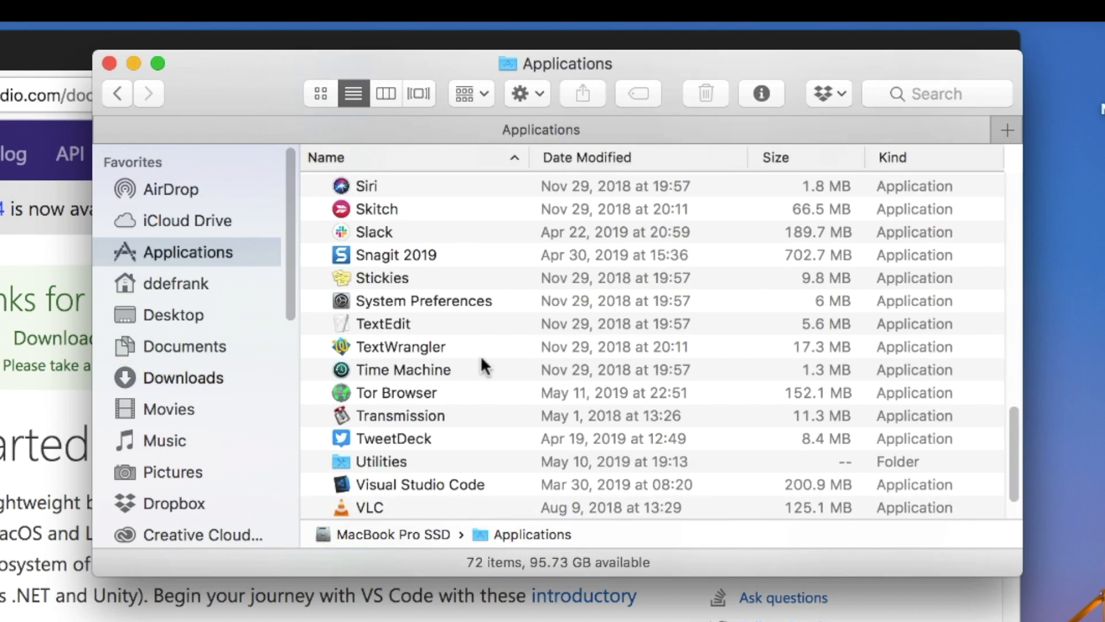
Launch Visual Studio Code from the Applications folder, approve opening the downloaded application, and reposition its window
{"action": "left_click", "coordinate": [400, 486]}
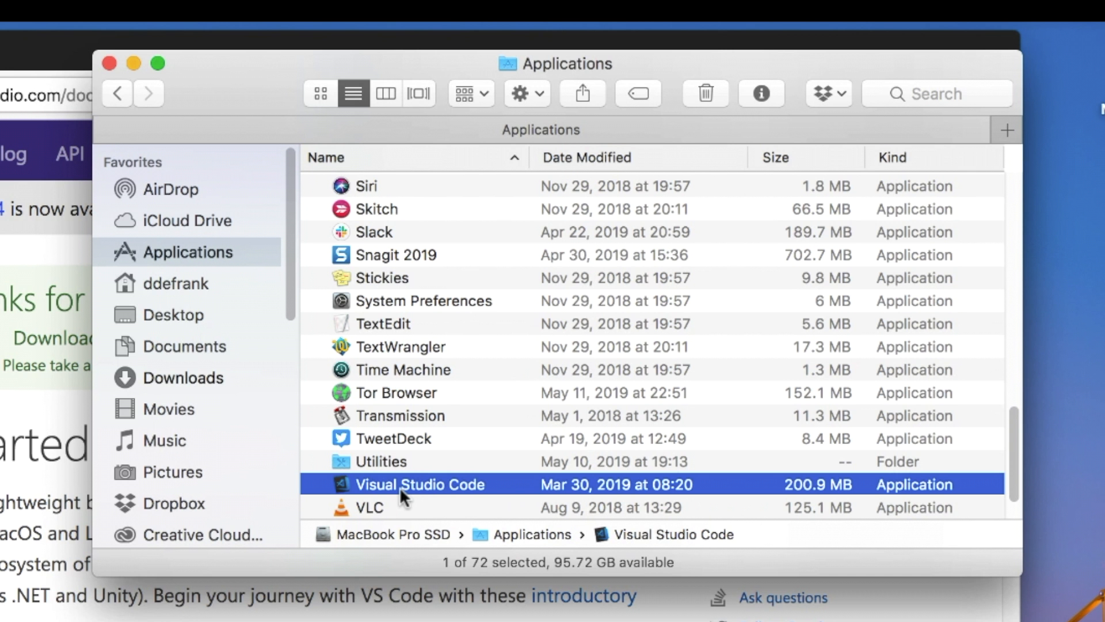
{"action": "left_click", "coordinate": [400, 489]}
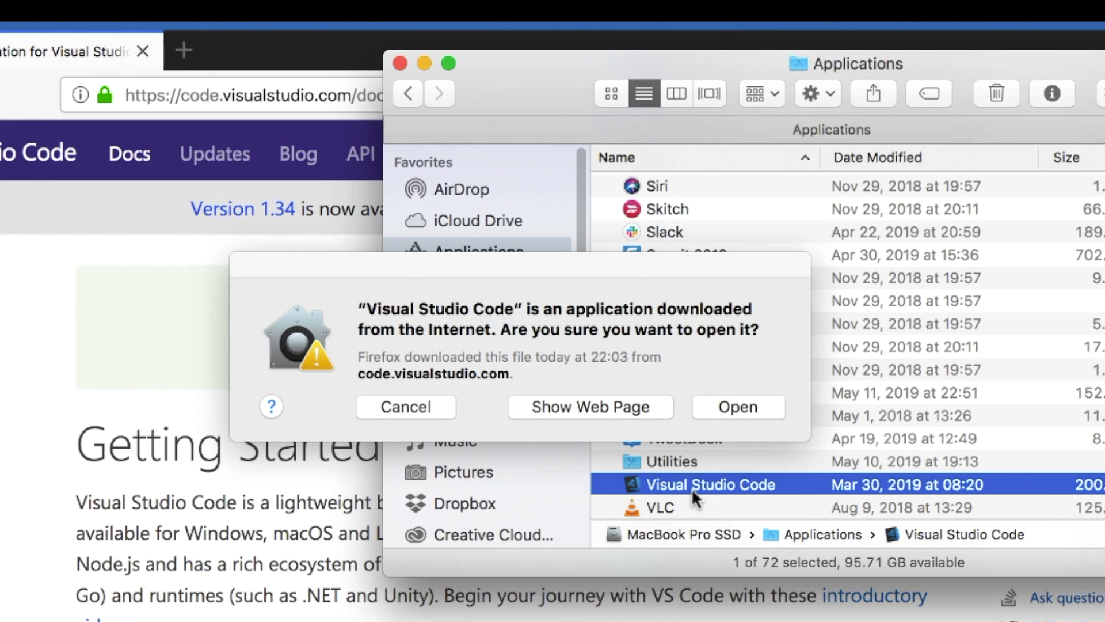
{"action": "left_click", "coordinate": [637, 349]}
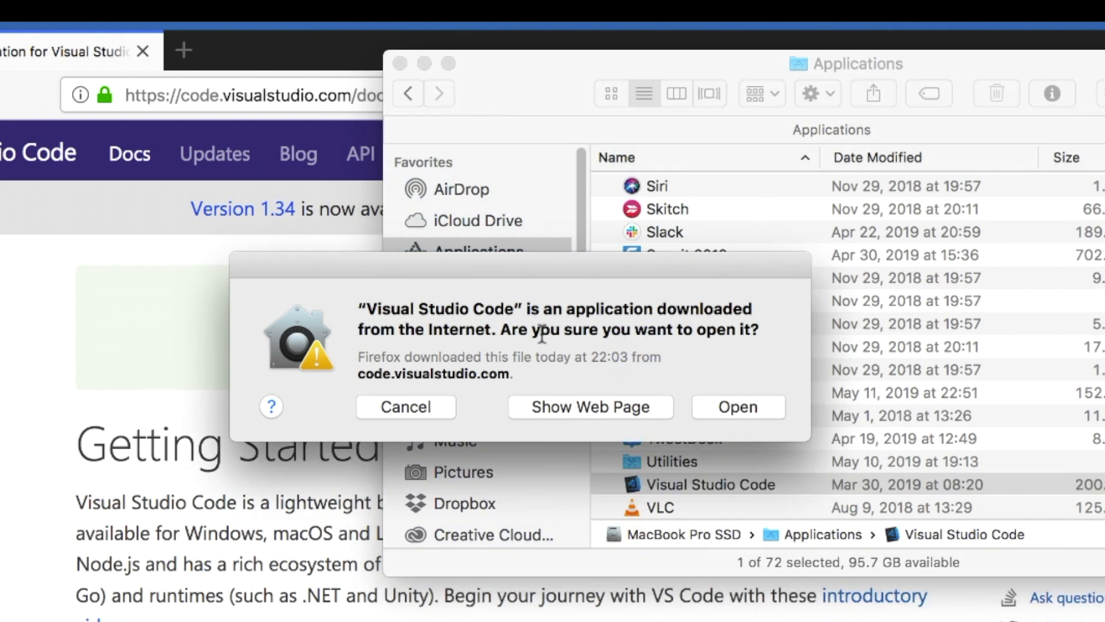
{"action": "left_click", "coordinate": [706, 404]}
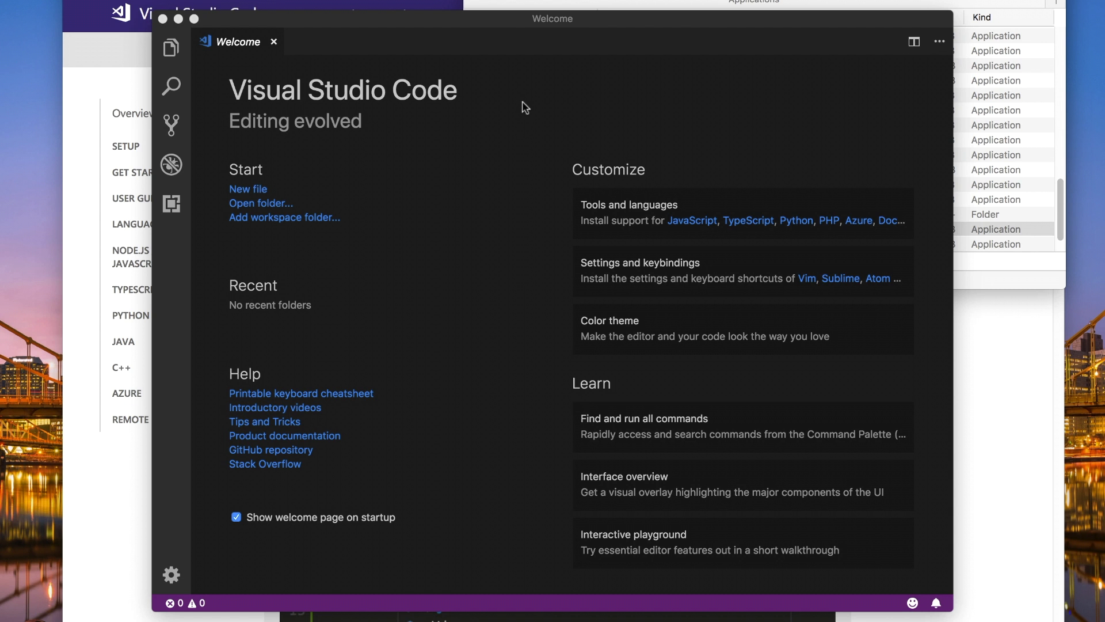
{"action": "left_click_drag", "start_coordinate": [447, 23], "coordinate": [459, 15]}
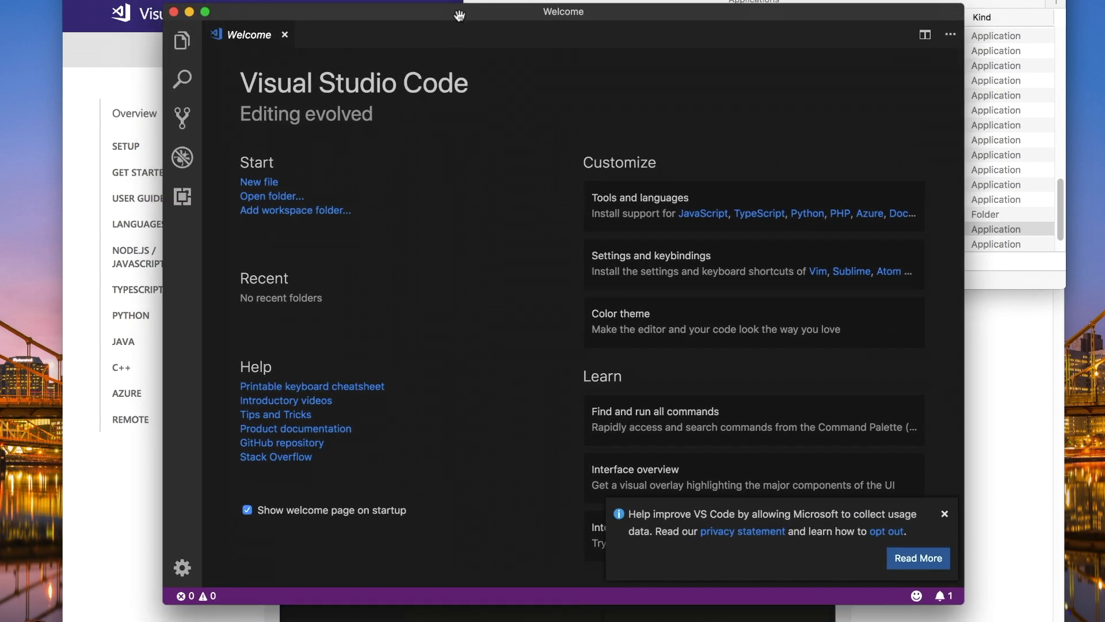